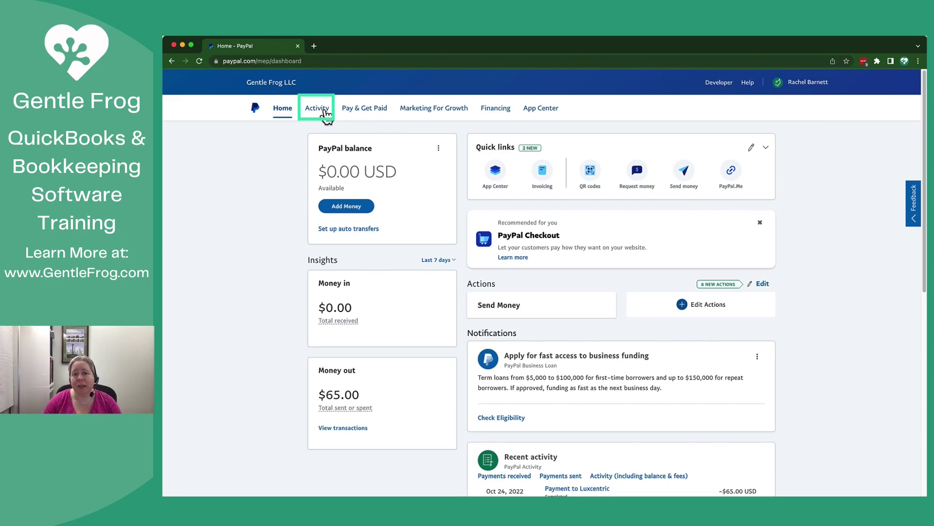
Download PayPal's September 2022 monthly statement as a PDF from All Reports and open it
click(326, 113)
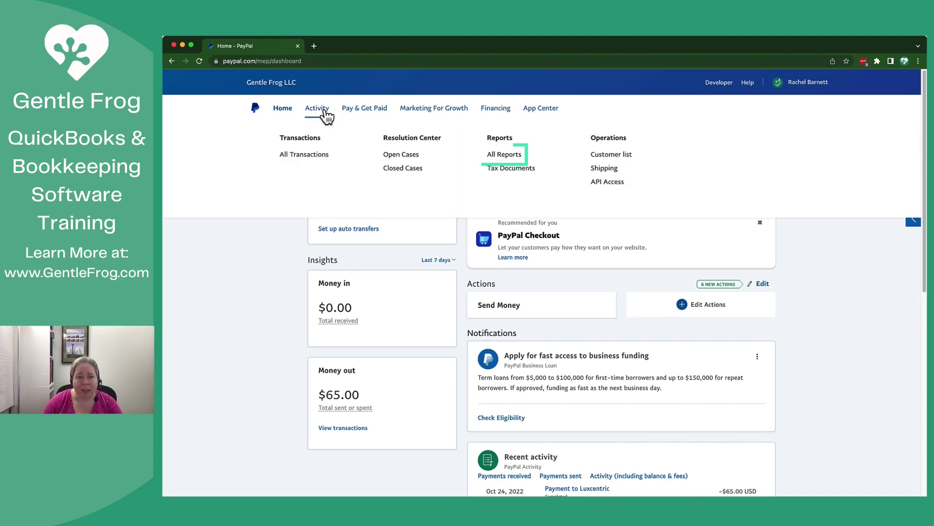
click(503, 155)
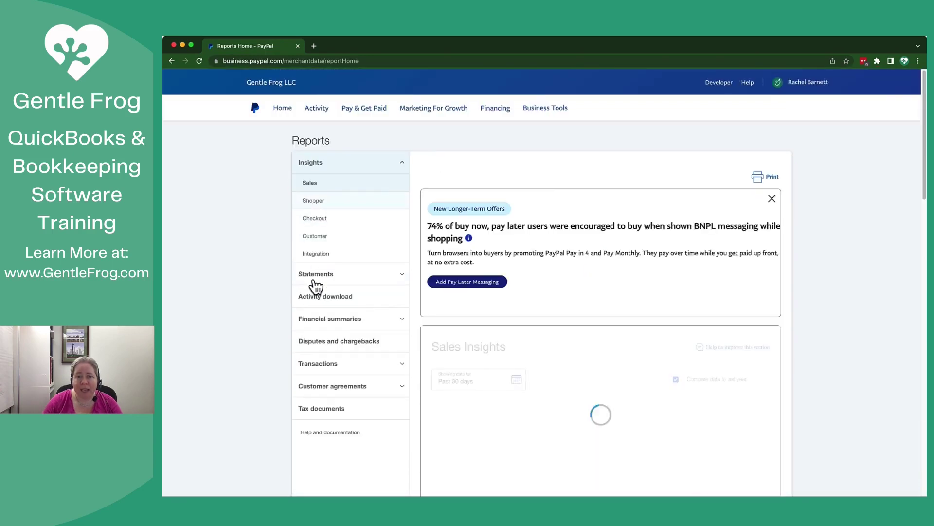
click(316, 273)
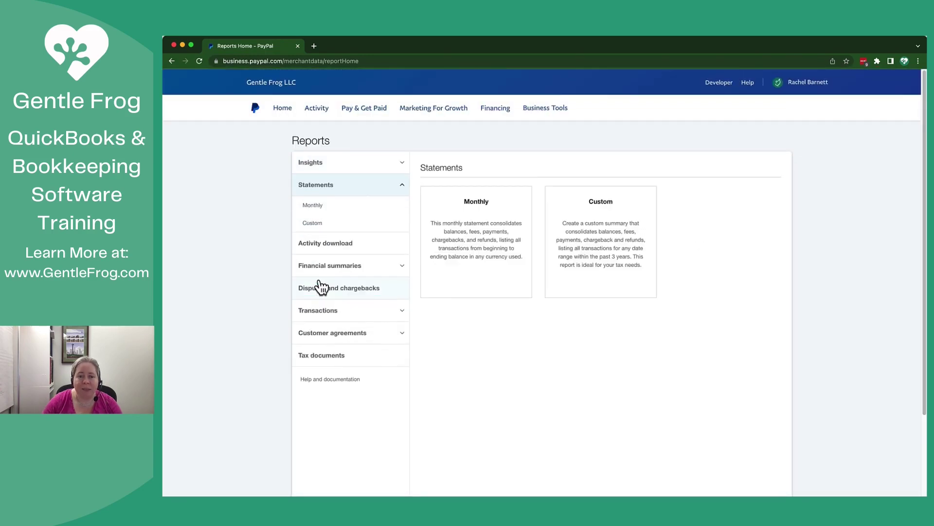
click(470, 248)
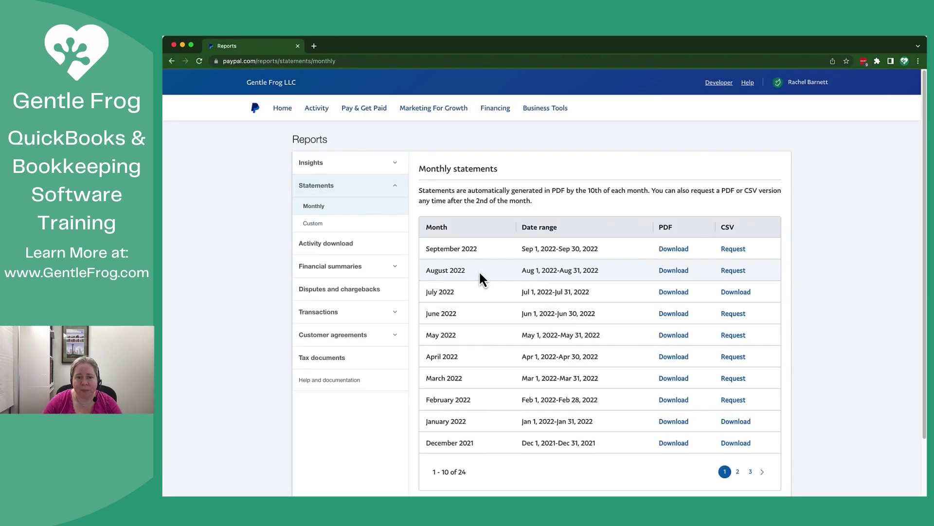
click(678, 251)
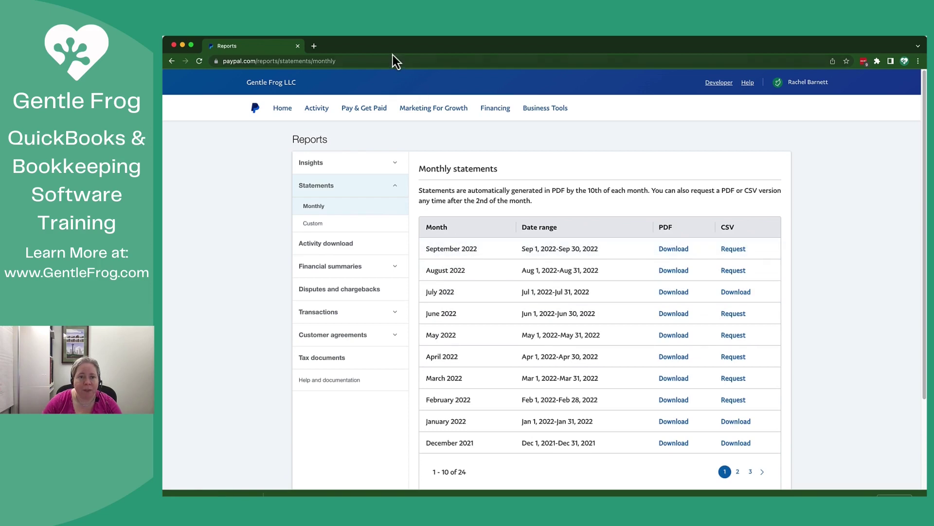
click(239, 489)
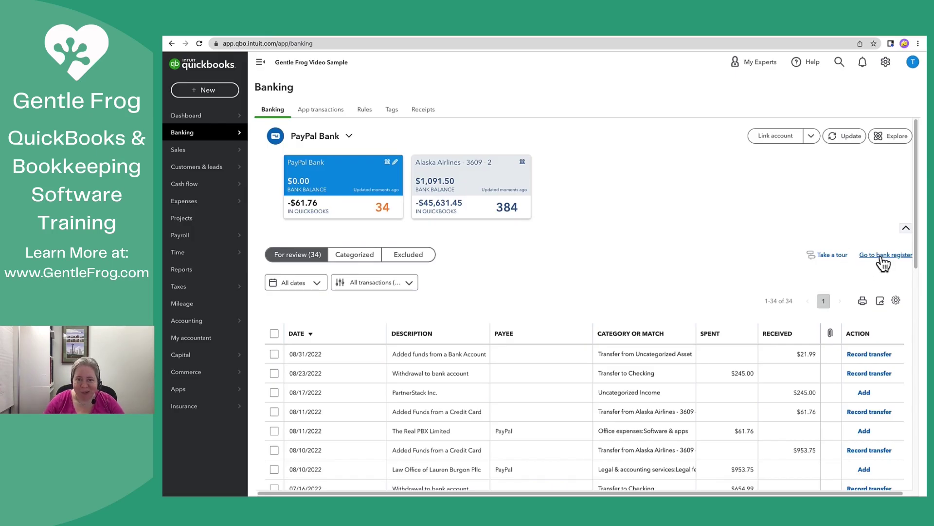
Open the PayPal Bank reconciliation from its register and permanently dismiss the space-saving tip
click(882, 258)
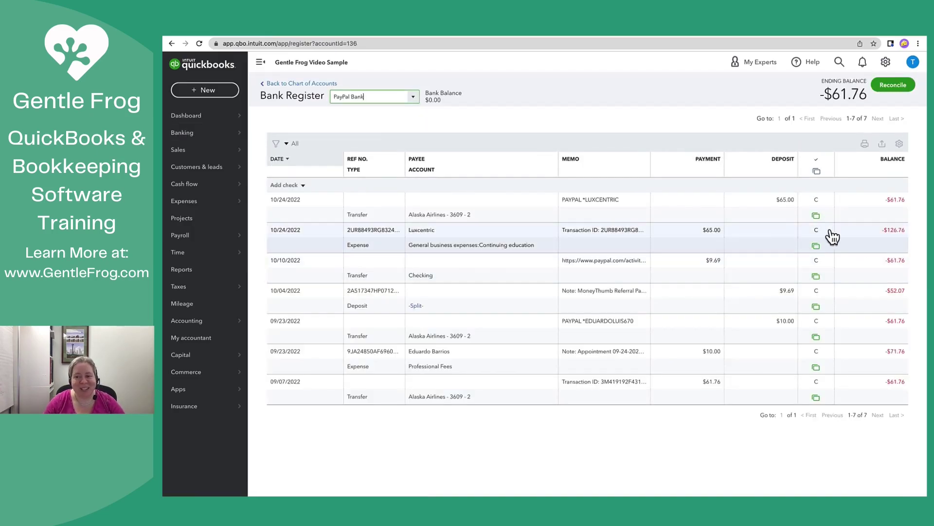
mouse_move(817, 202)
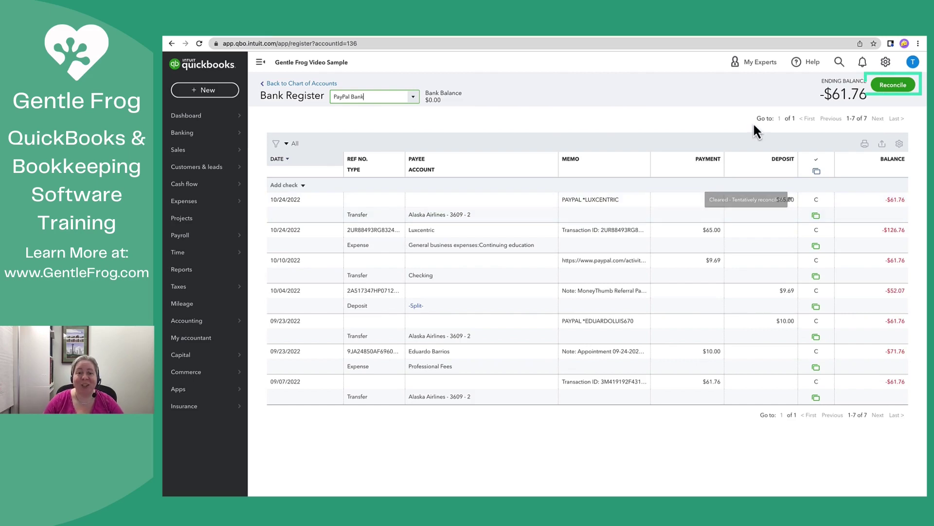
click(889, 86)
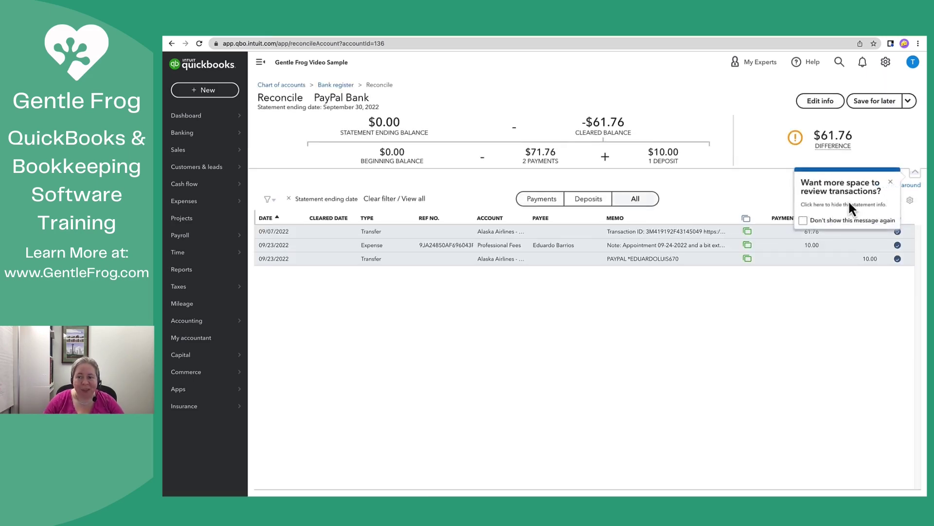
click(809, 221)
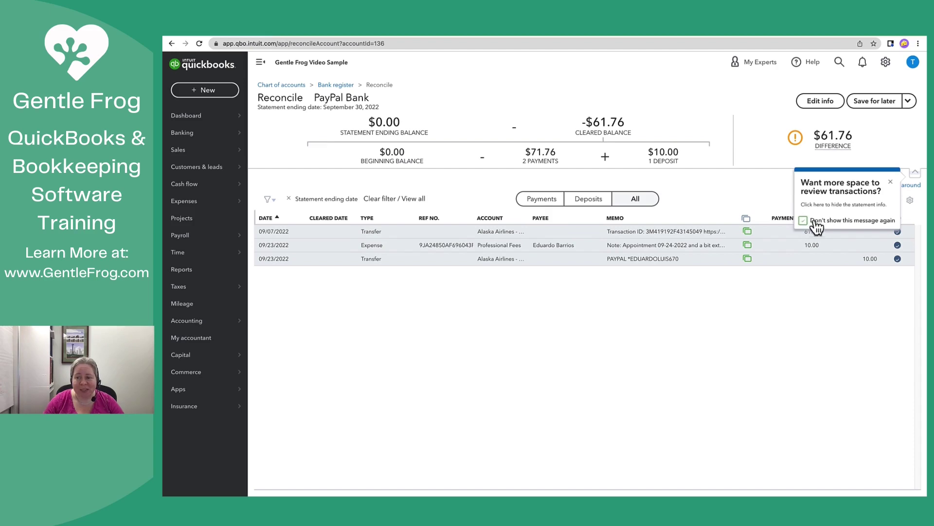
click(890, 181)
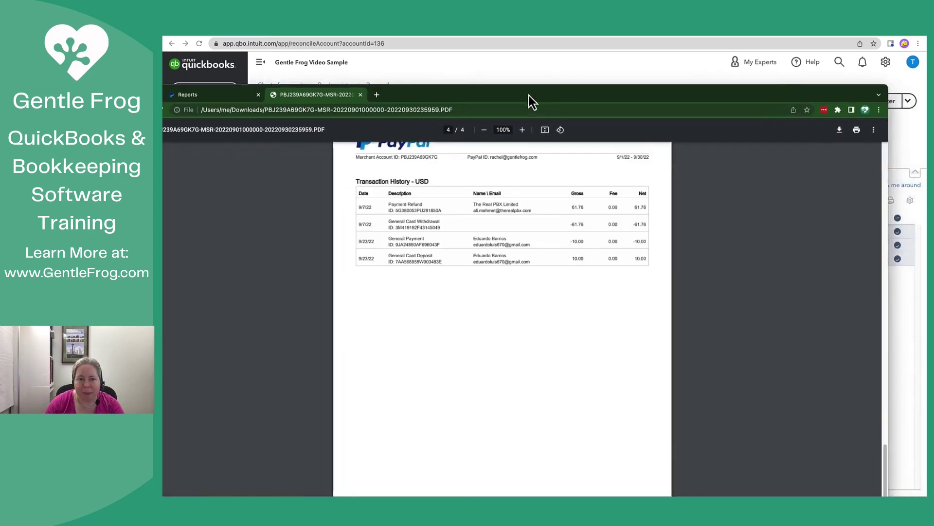
mouse_move(528, 95)
mouse_down()
mouse_move(556, 101)
mouse_move(594, 245)
mouse_move(596, 299)
mouse_move(592, 276)
mouse_up()
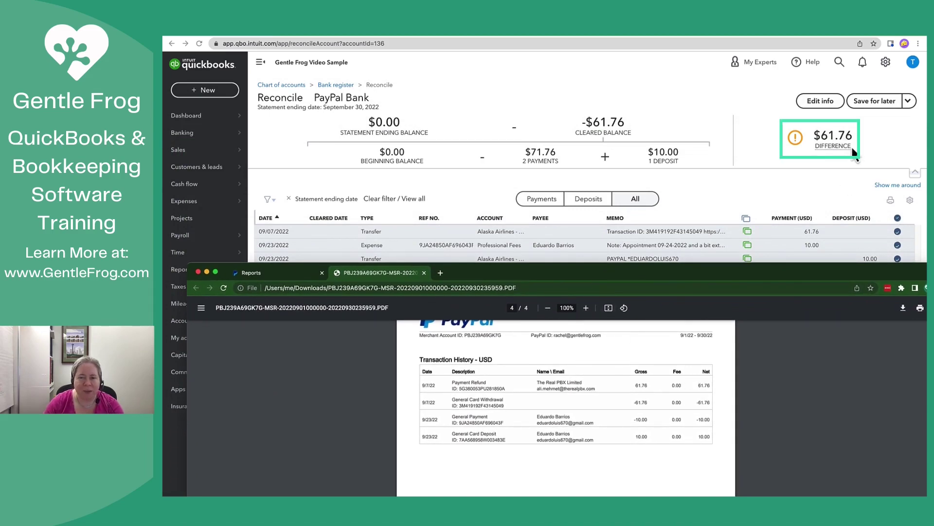
click(901, 223)
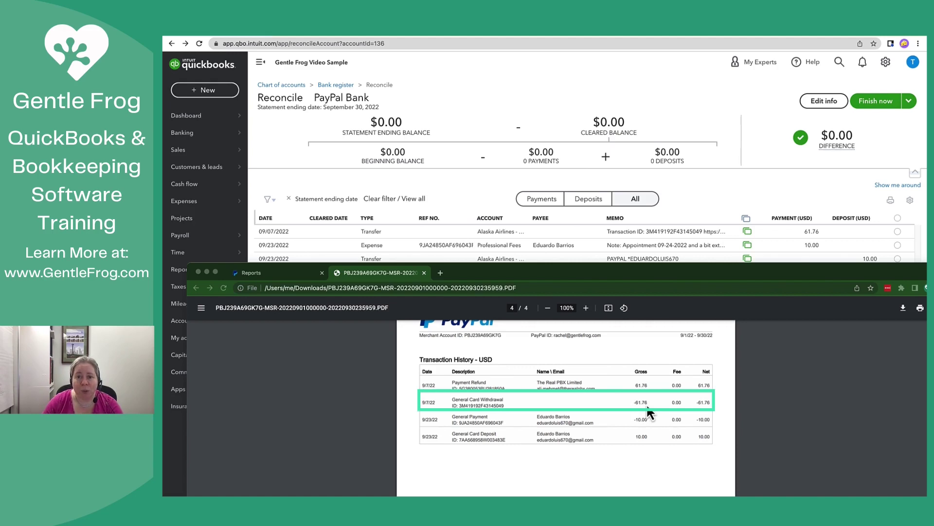
click(898, 231)
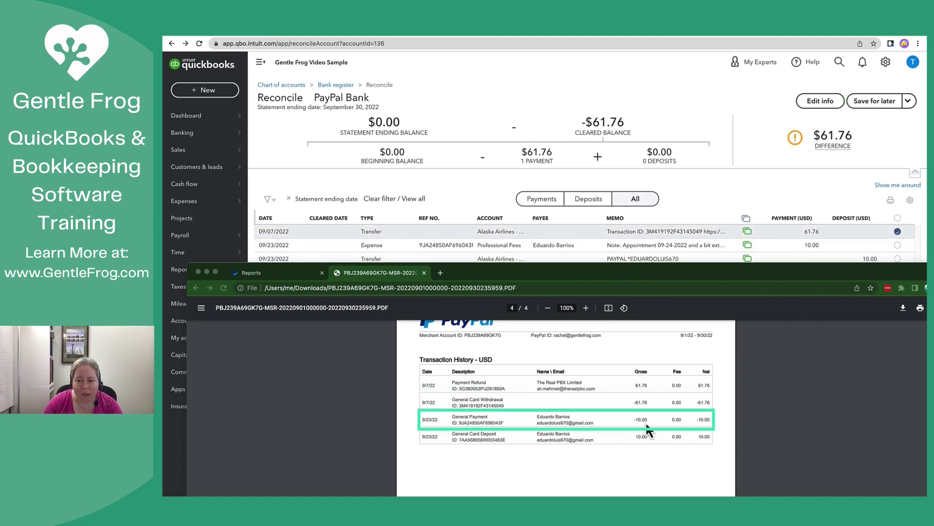
click(898, 245)
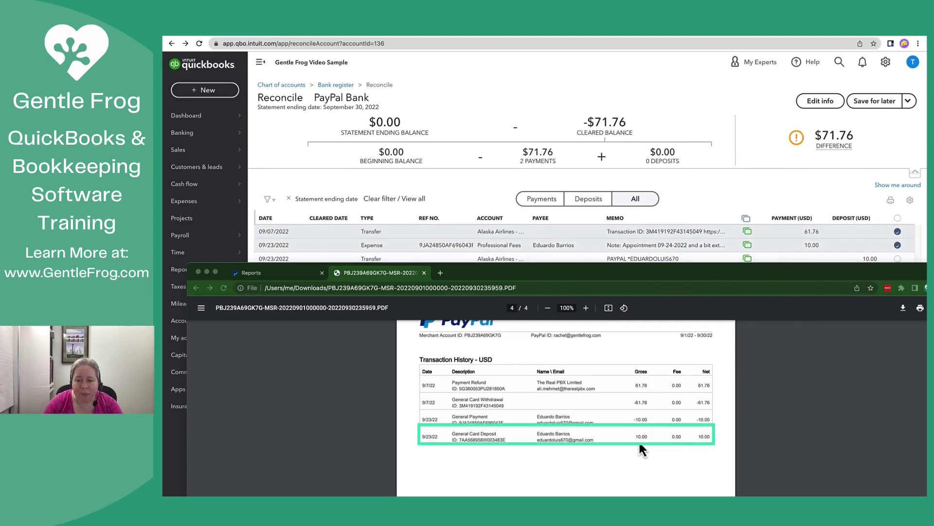
click(898, 259)
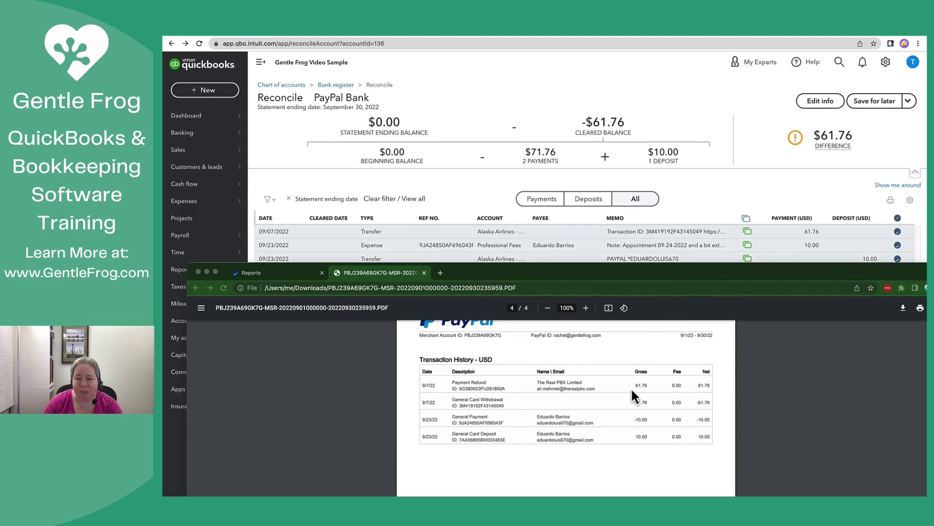
click(648, 391)
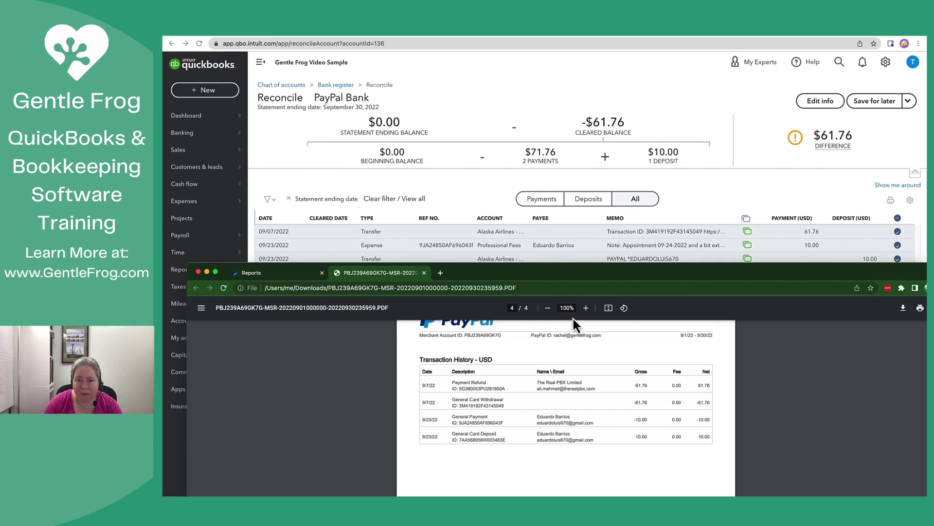
drag(536, 270, 927, 59)
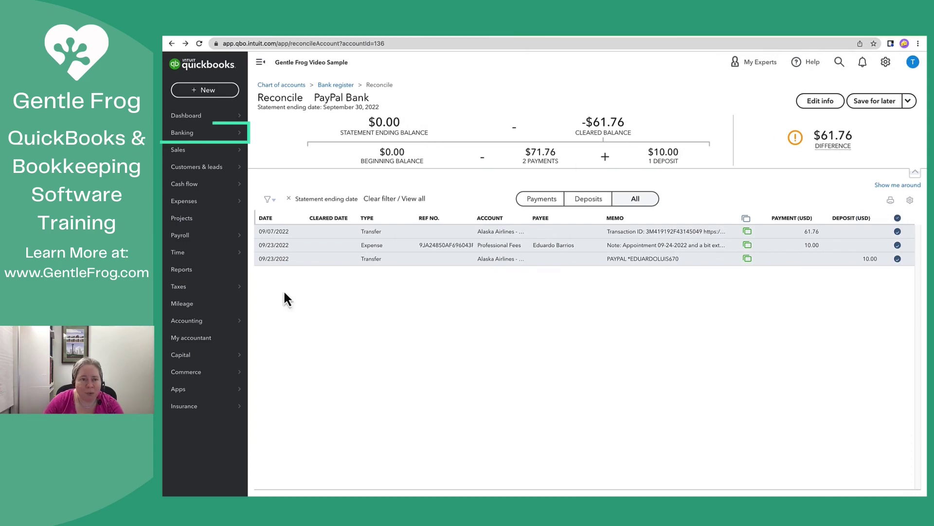
Review PayPal Bank's transactions on the Banking page, re-sorting by date and checking the Excluded tab
click(197, 135)
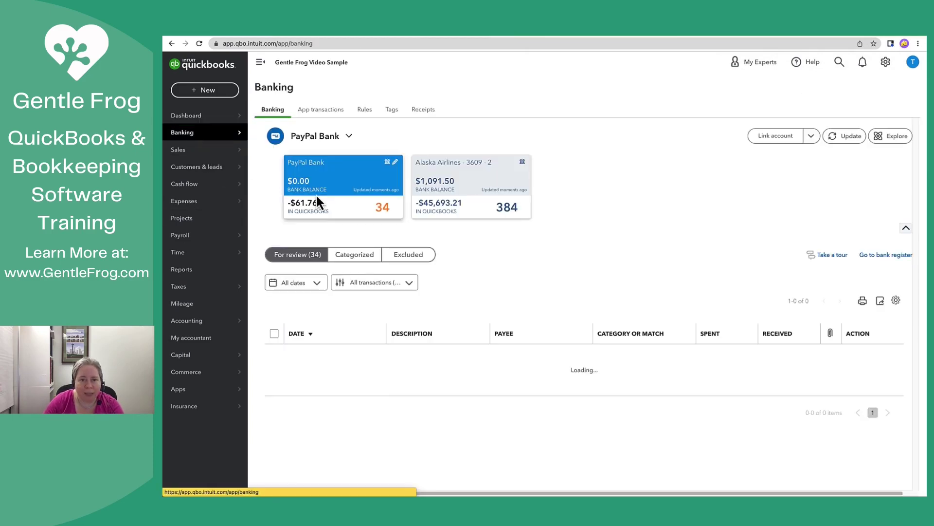
click(309, 336)
click(310, 336)
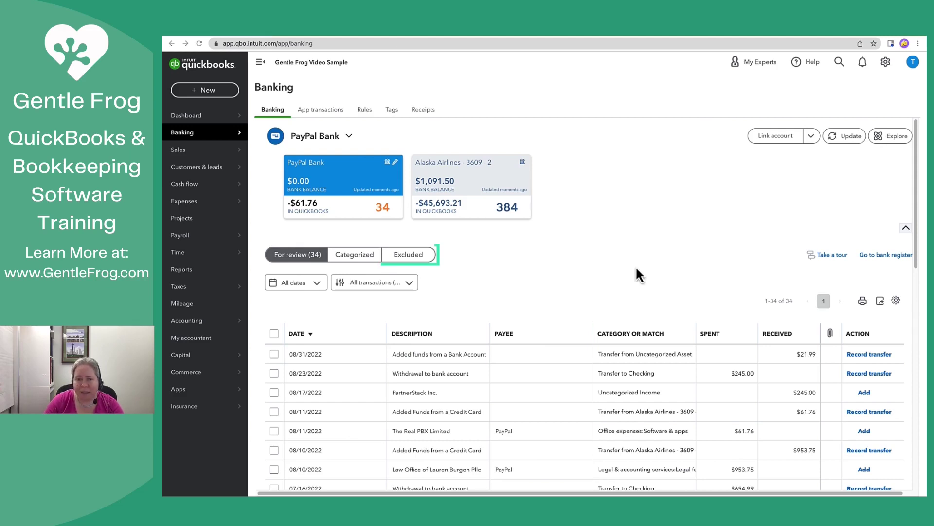
click(415, 258)
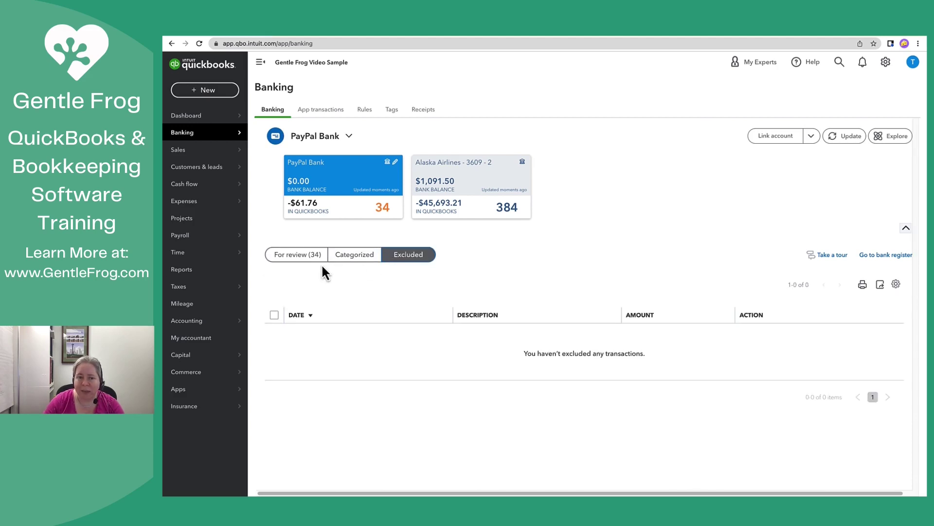
click(307, 261)
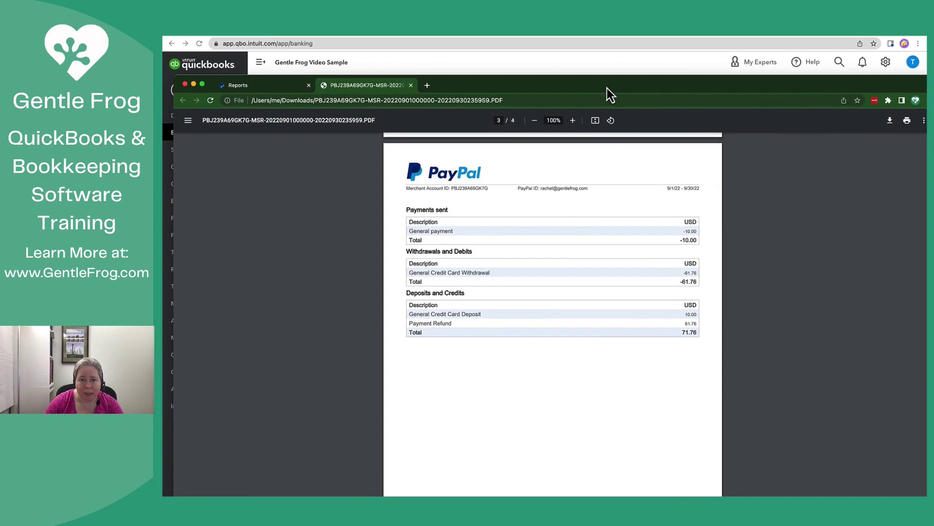
Put away the PayPal statement PDF window to reveal the QuickBooks Banking page
scroll(589, 302, down, 8)
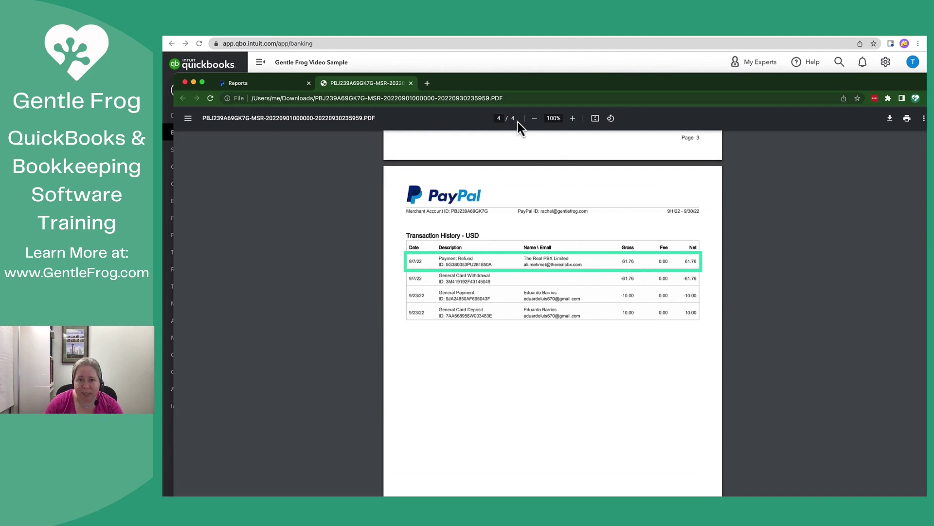
double_click(451, 86)
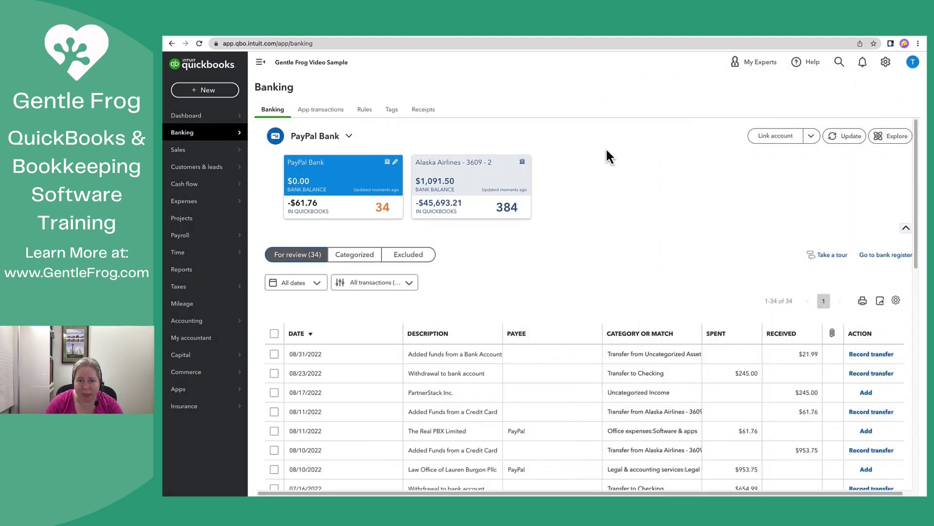
Start a new bank deposit into PayPal Bank dated 09/07/2022
click(210, 90)
click(503, 143)
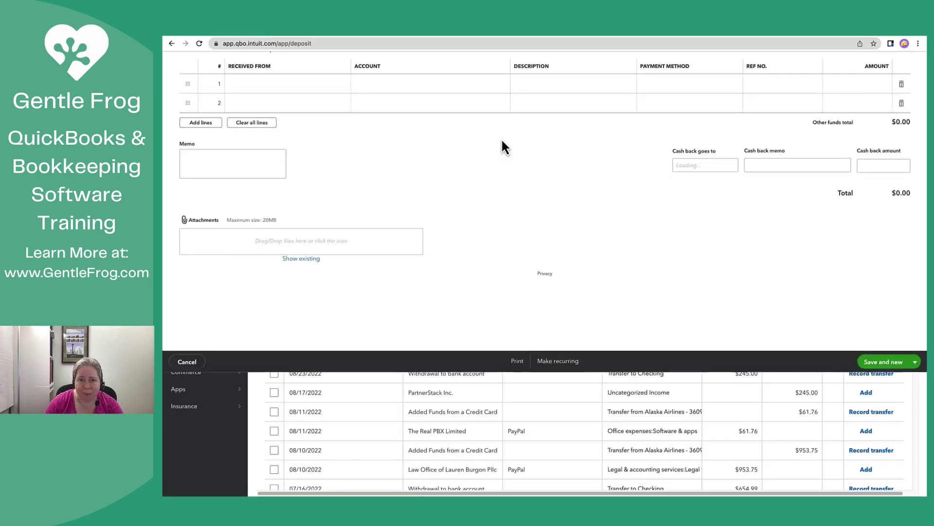
click(240, 106)
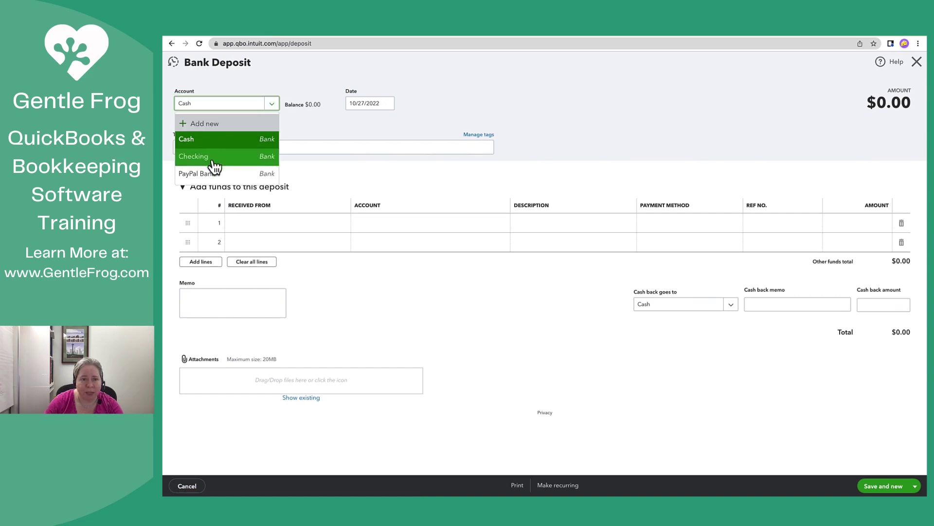
click(210, 174)
click(366, 103)
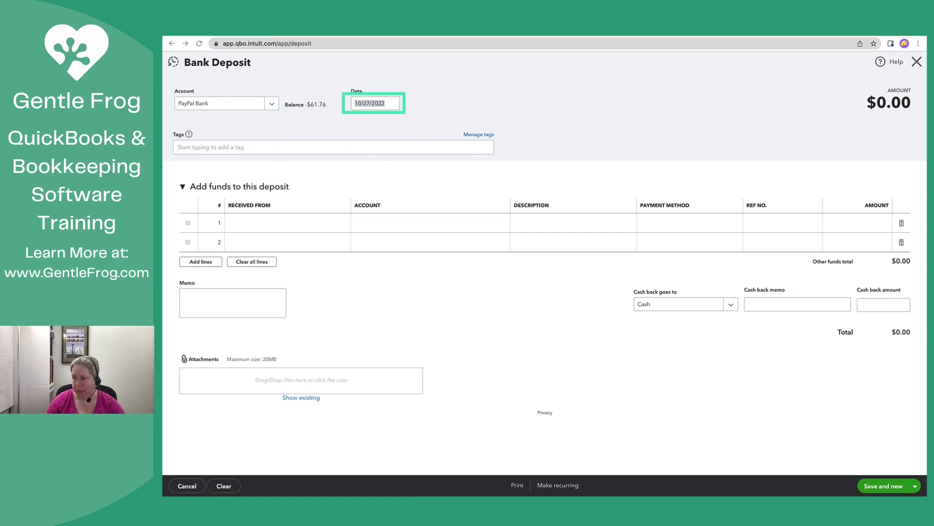
text(090722)
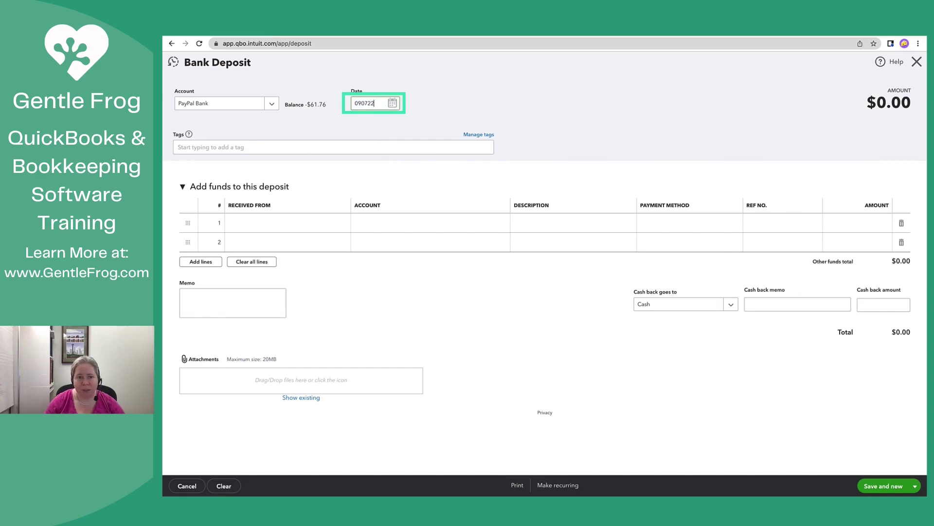
Add a line from PBX Phone to Utilities for 61.76, then save and close the deposit
click(294, 225)
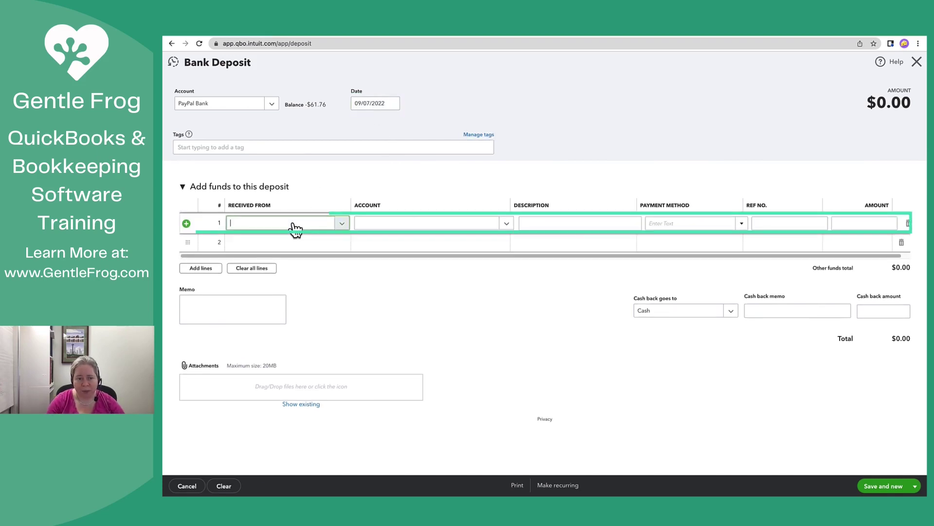
text(pb)
key(Tab)
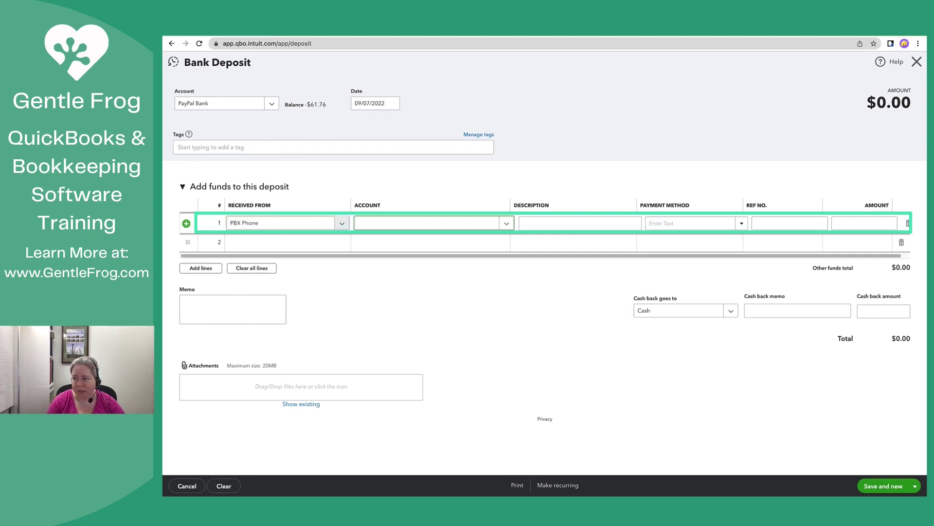
text(ut)
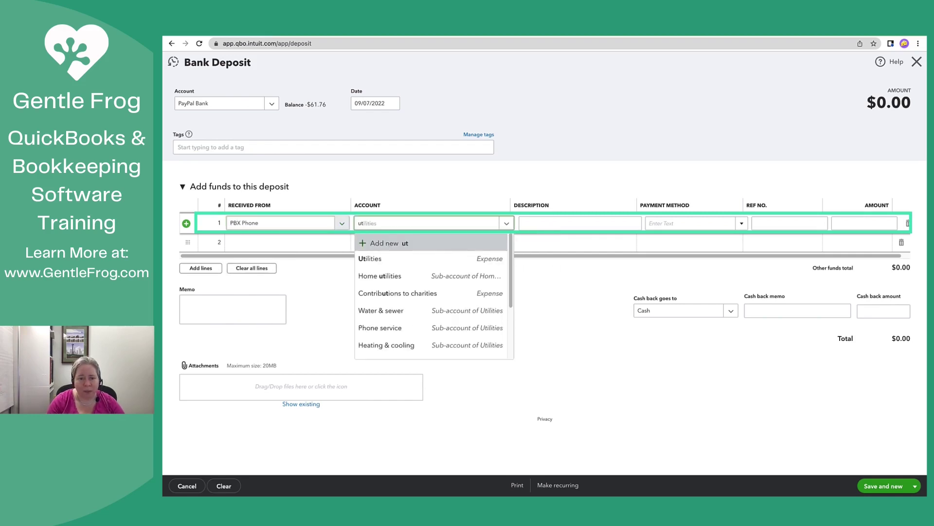
key(Down)
key(Tab)
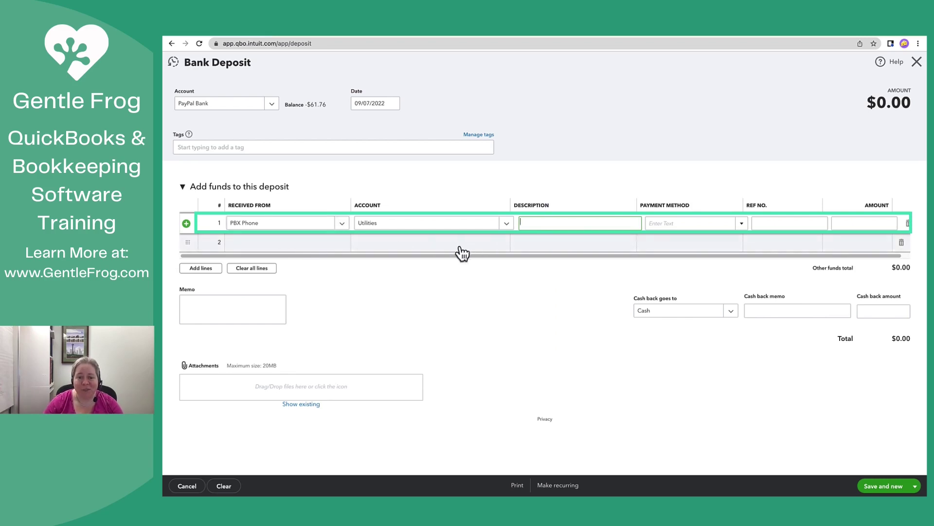
click(506, 224)
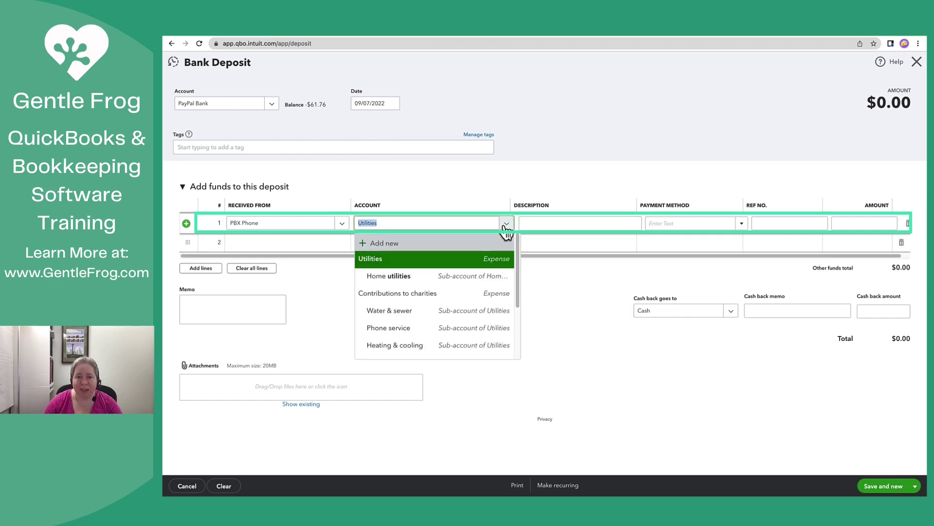
click(506, 224)
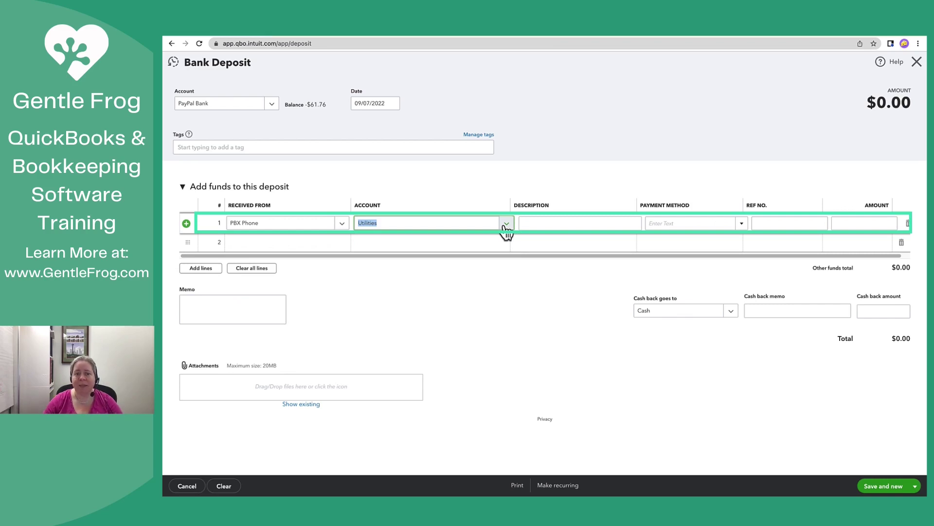
click(840, 224)
text(61.76)
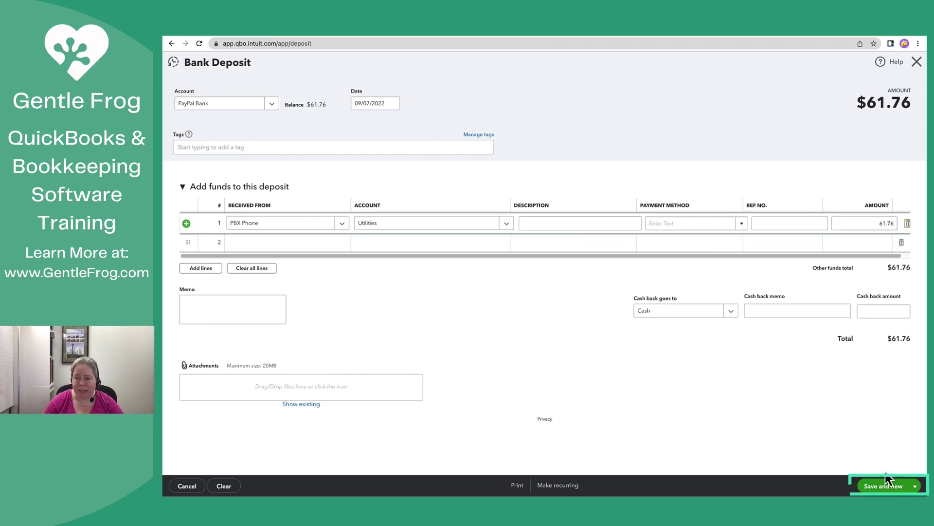
click(916, 487)
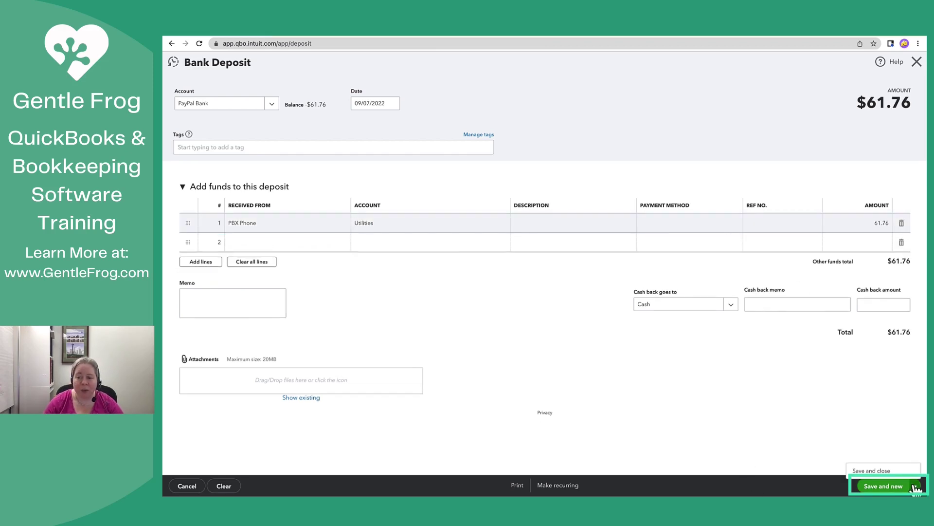
click(890, 472)
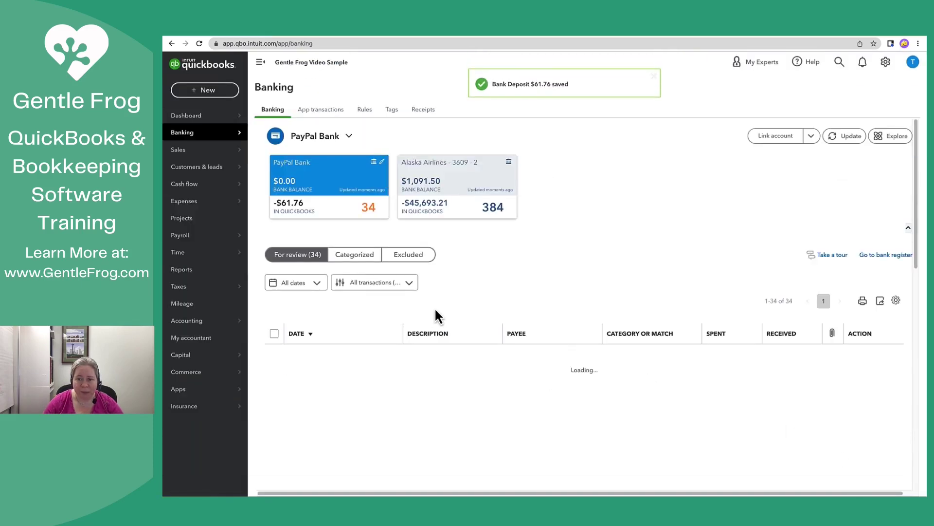
Reopen the PayPal Bank reconciliation and tick the 09/07/2022 PBX Phone $61.76 deposit
click(879, 258)
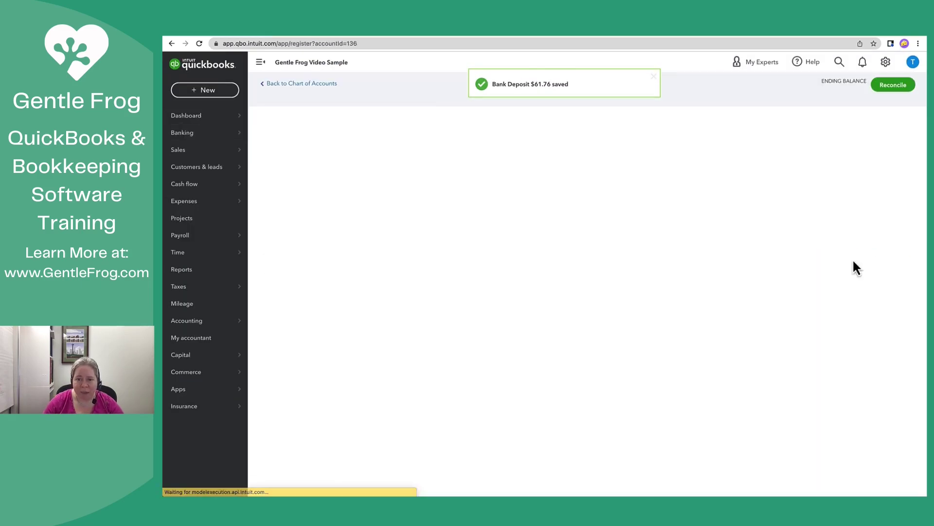
click(893, 86)
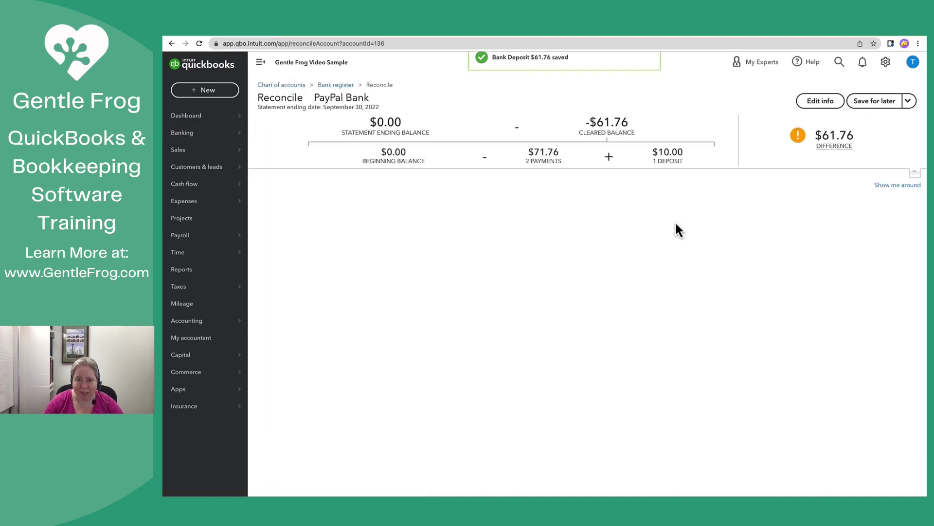
click(907, 233)
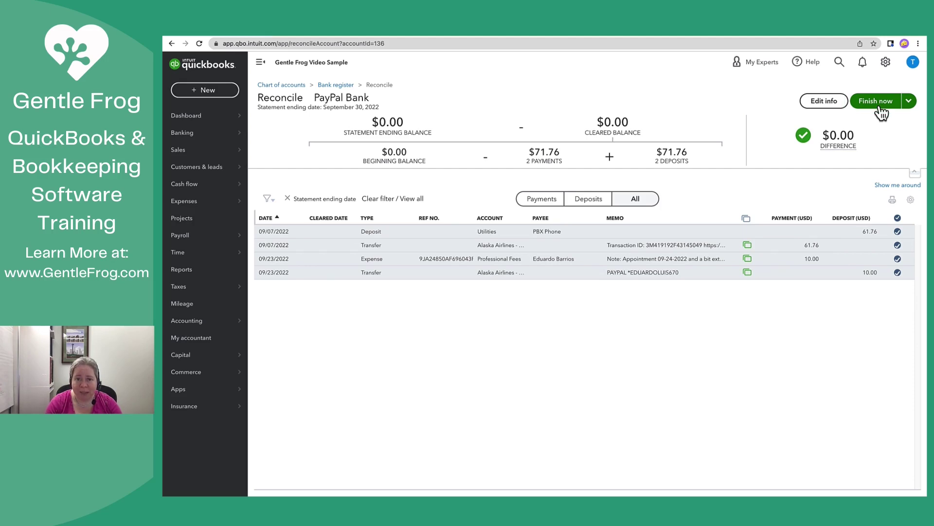
mouse_move(840, 151)
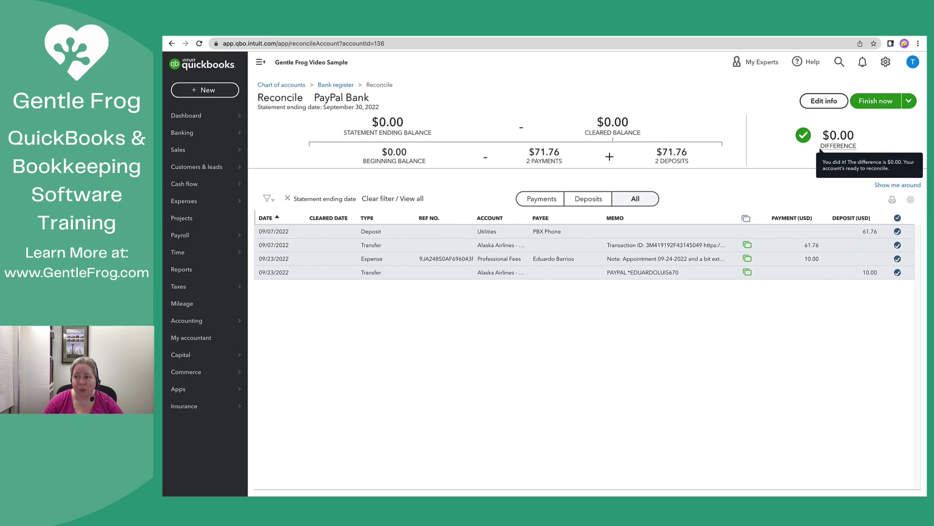
key(super+grave)
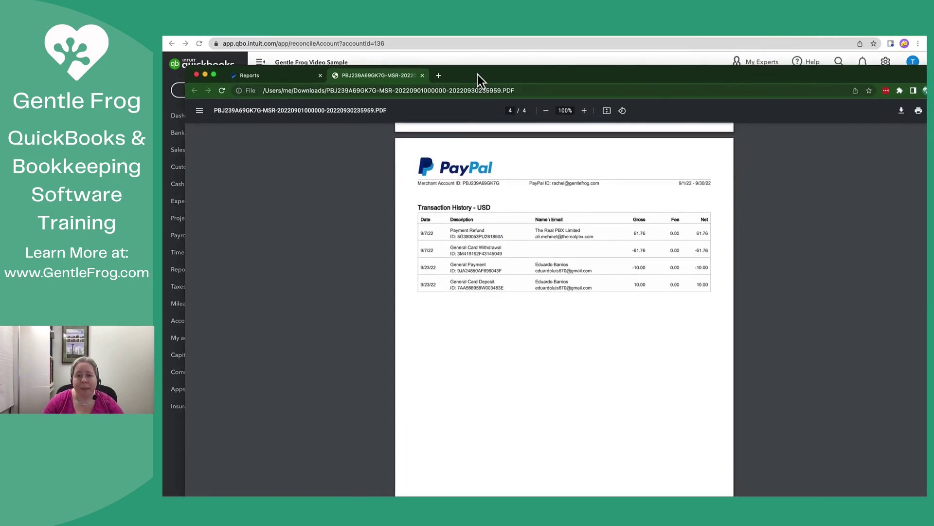
key(super+grave)
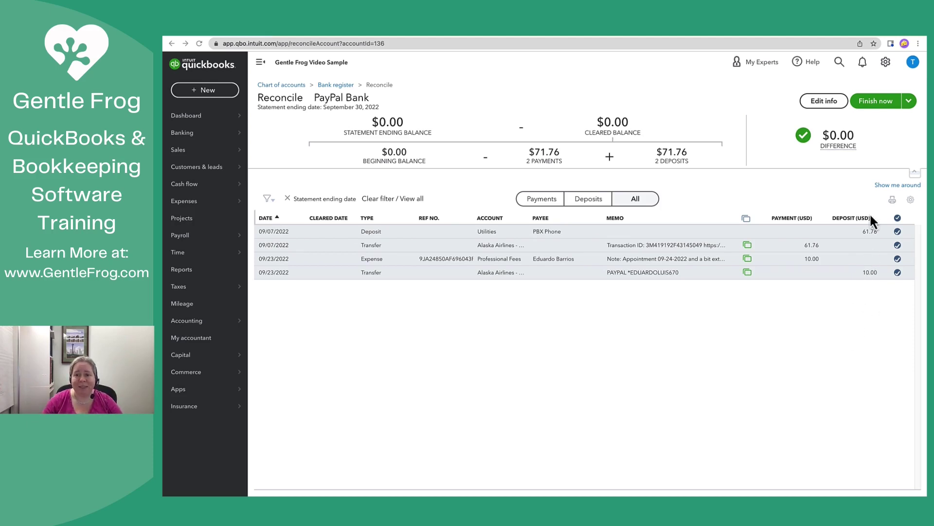
Finish the September 30, 2022 PayPal Bank reconciliation and close the confirmation
click(883, 108)
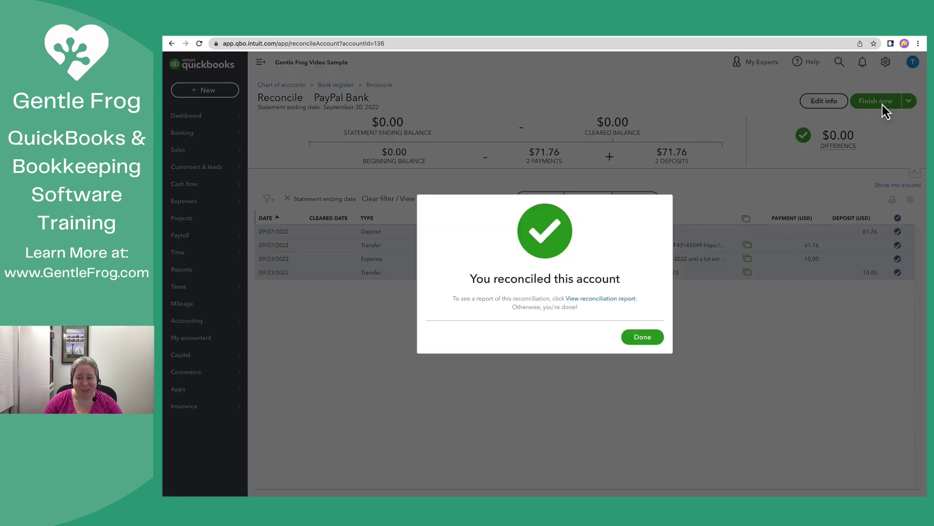
click(647, 339)
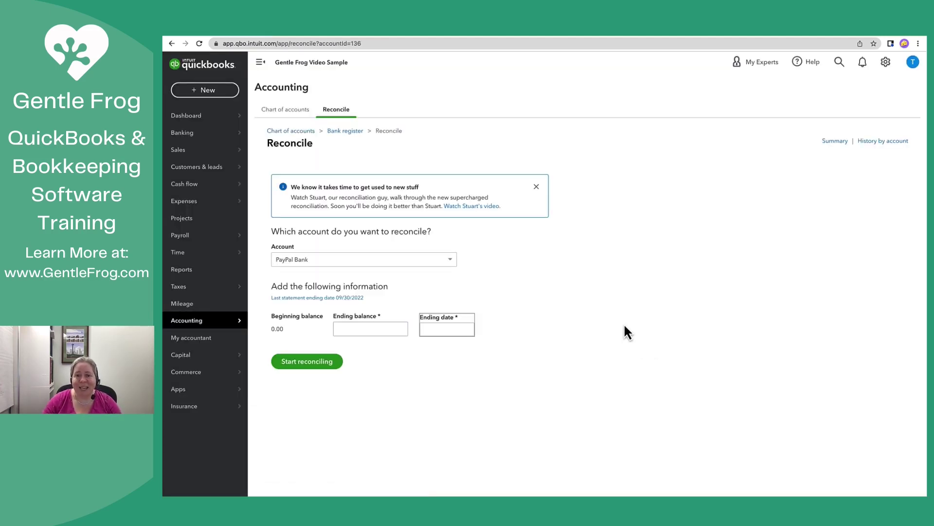